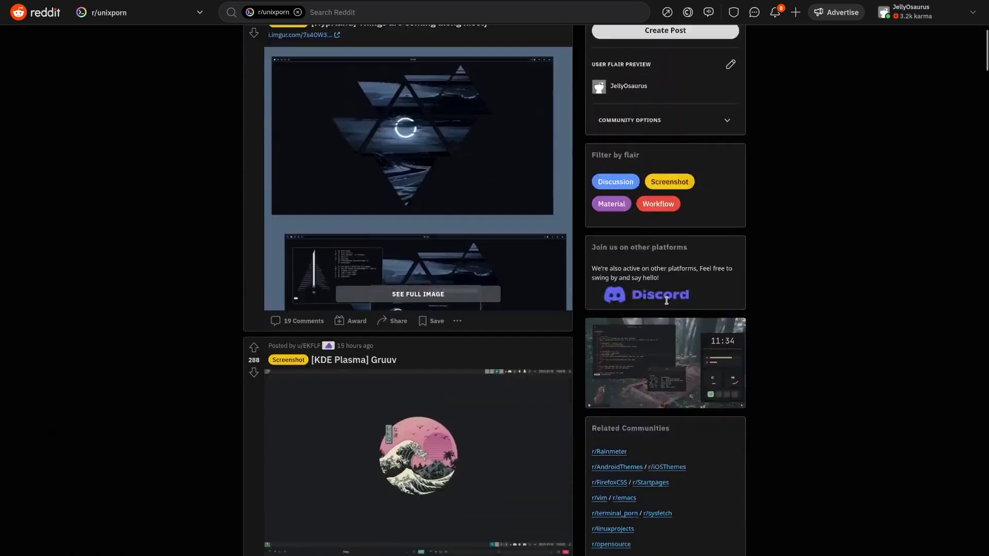
Step: Scroll down the r/unixporn feed to the i3-gaps screenshot posts
{"action": "scroll", "coordinate": [667, 303], "scroll_direction": "down", "scroll_amount": 15}
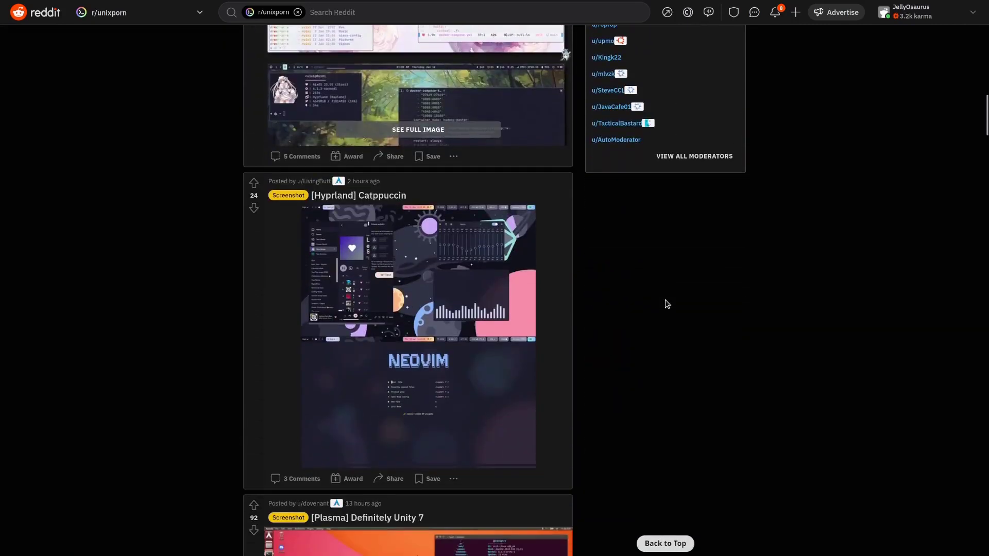
{"action": "scroll", "coordinate": [666, 304], "scroll_direction": "down", "scroll_amount": 18}
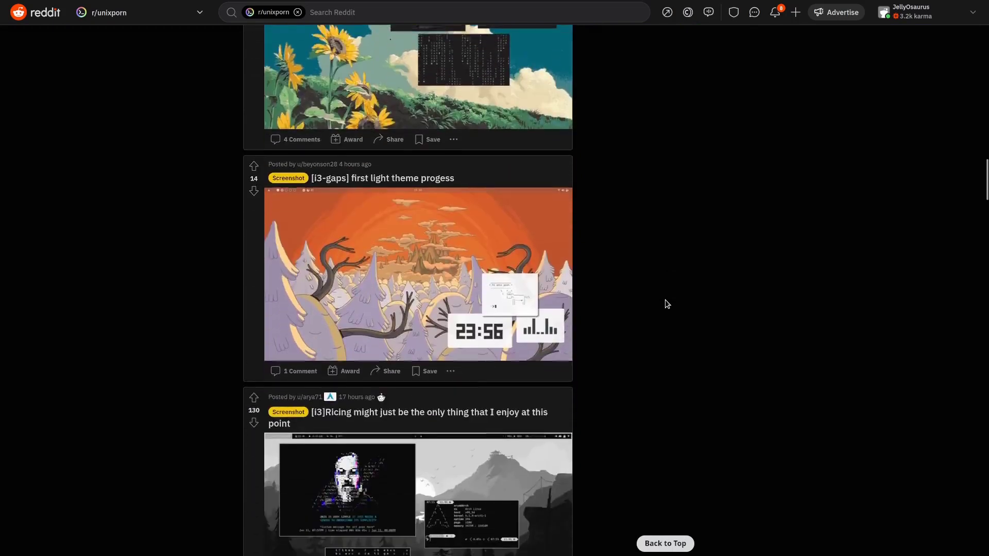
{"action": "scroll", "coordinate": [667, 304], "scroll_direction": "down", "scroll_amount": 5}
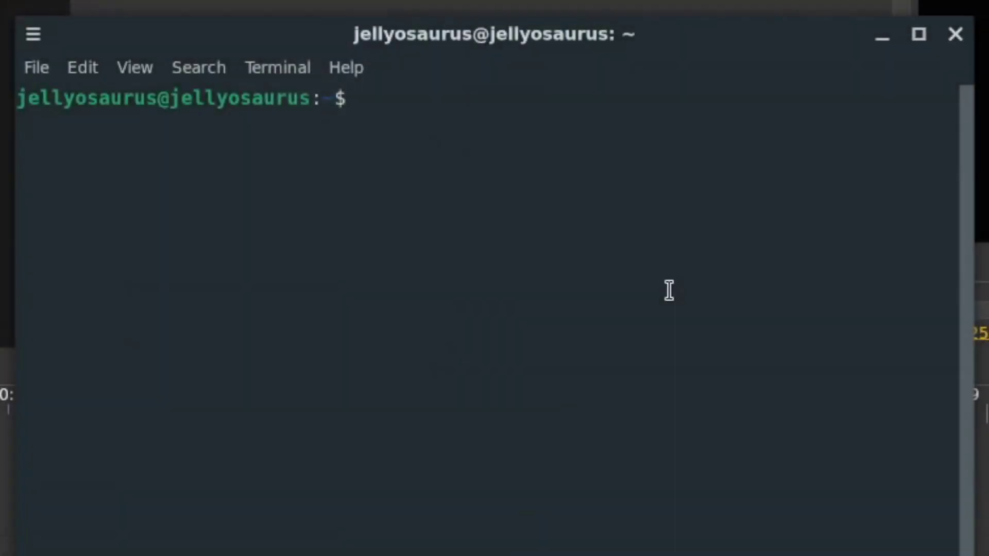
Step: Enter the command 'sudo apt-get install i3 dmenu' in the terminal
{"action": "type", "text": "sudo a"}
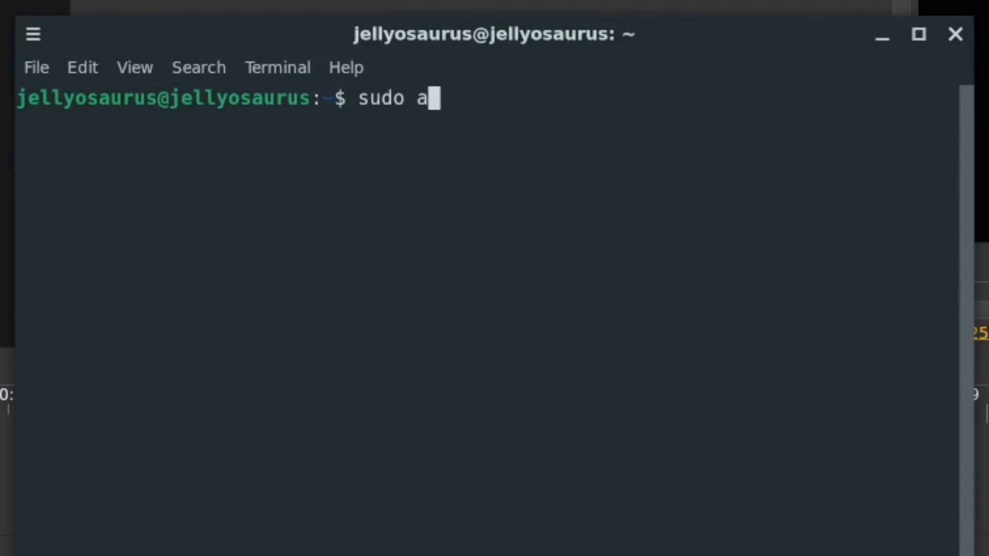
{"action": "type", "text": "pt-get install "}
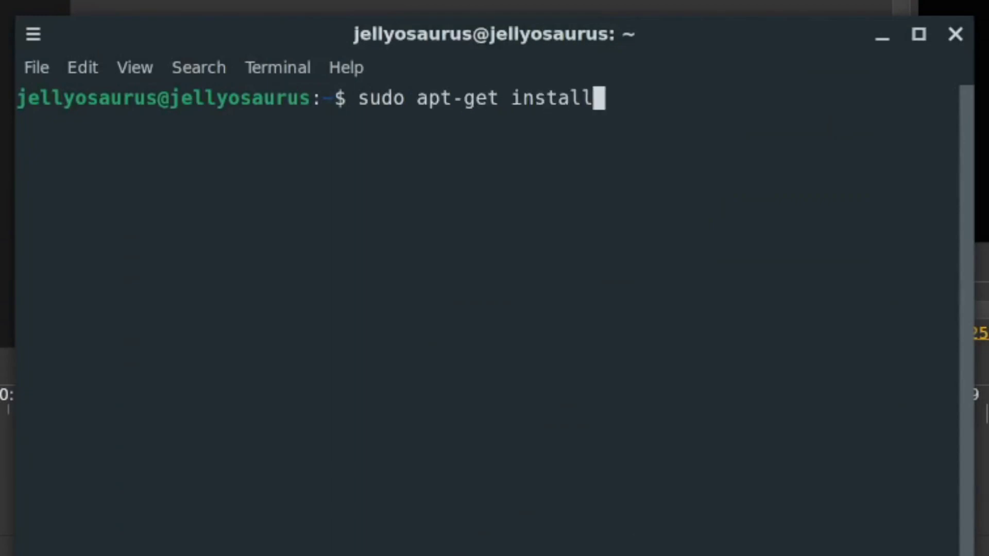
{"action": "type", "text": "i3 dmenu"}
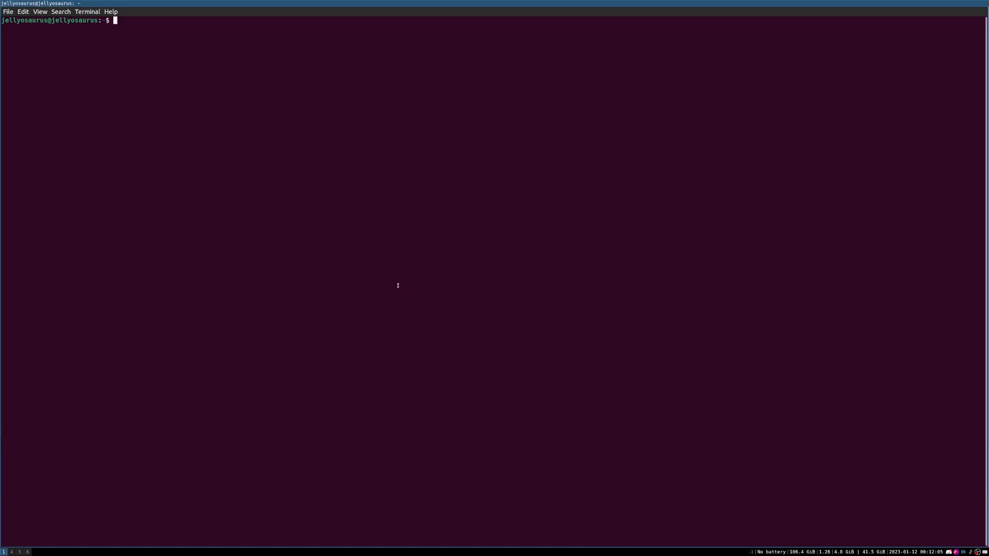
Step: Run neofetch, clear its output, then open additional tiled terminals with Super+Enter
{"action": "type", "text": "neofetch"}
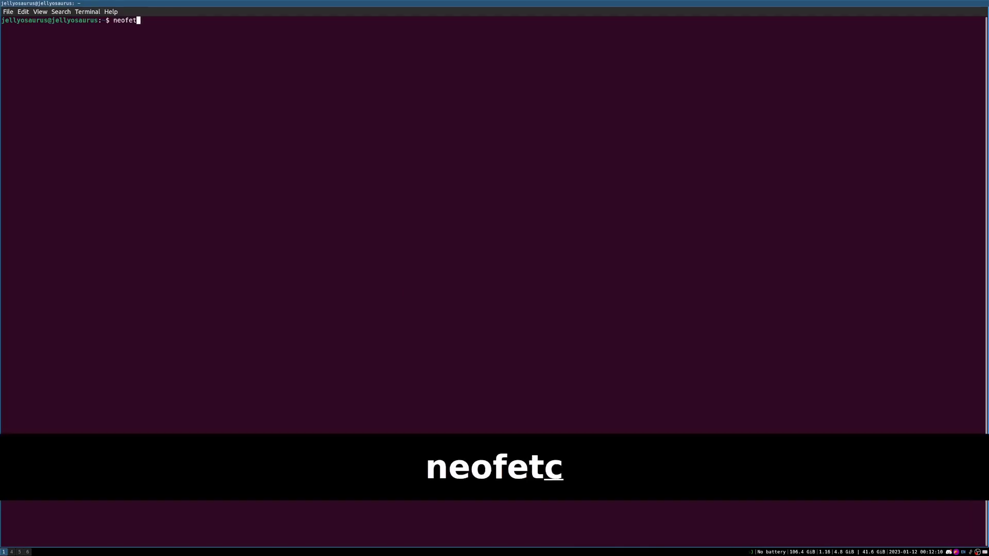
{"action": "key", "text": "Return"}
{"action": "type", "text": "clear"}
{"action": "key", "text": "Return"}
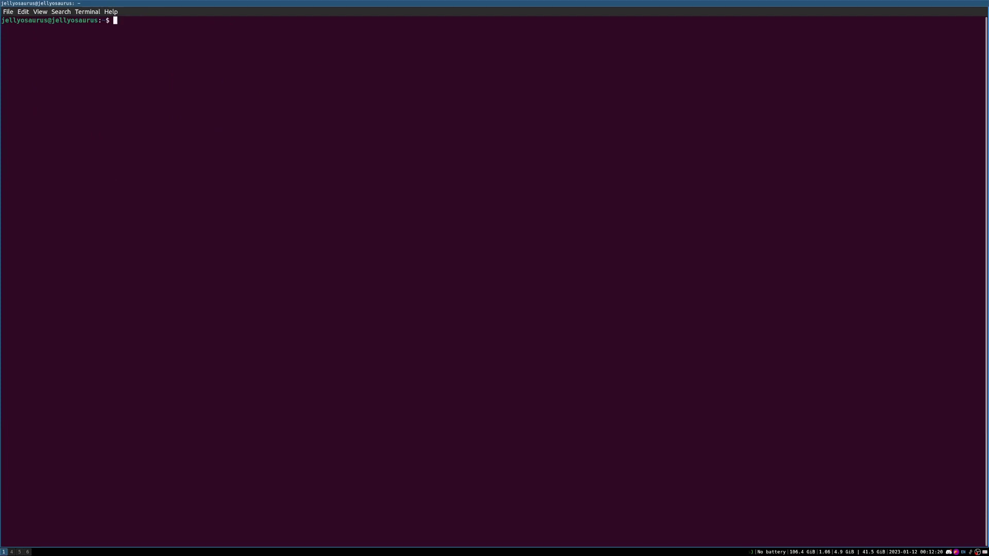
{"action": "key", "text": "super+Return"}
{"action": "key", "text": "super+Return"}
{"action": "key", "text": "super+Return"}
{"action": "key", "text": "super+Return"}
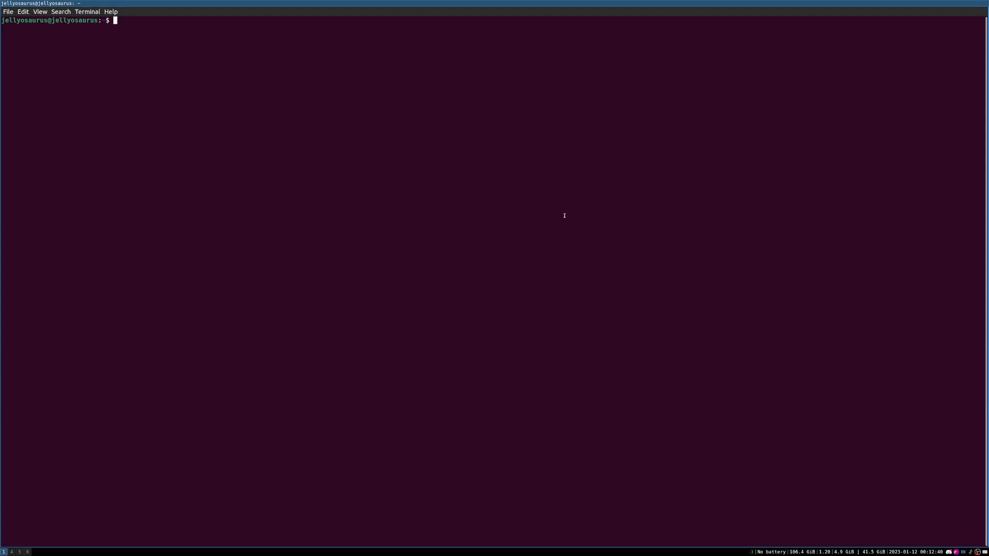
{"action": "key", "text": "super+shift+space"}
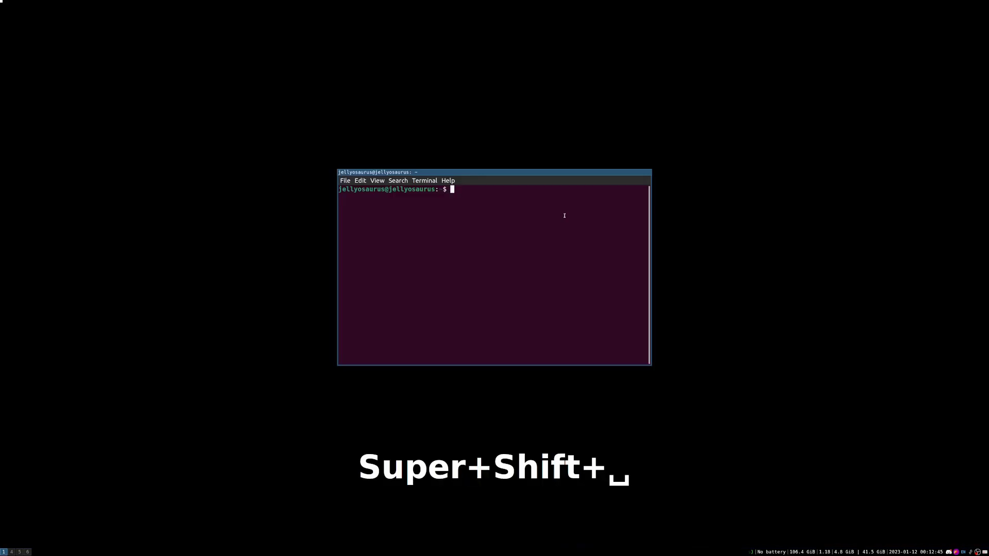
{"action": "left_click_drag", "start_coordinate": [582, 241], "coordinate": [318, 83]}
{"action": "left_click_drag", "start_coordinate": [337, 138], "coordinate": [799, 474]}
{"action": "key", "text": "super+shift+space"}
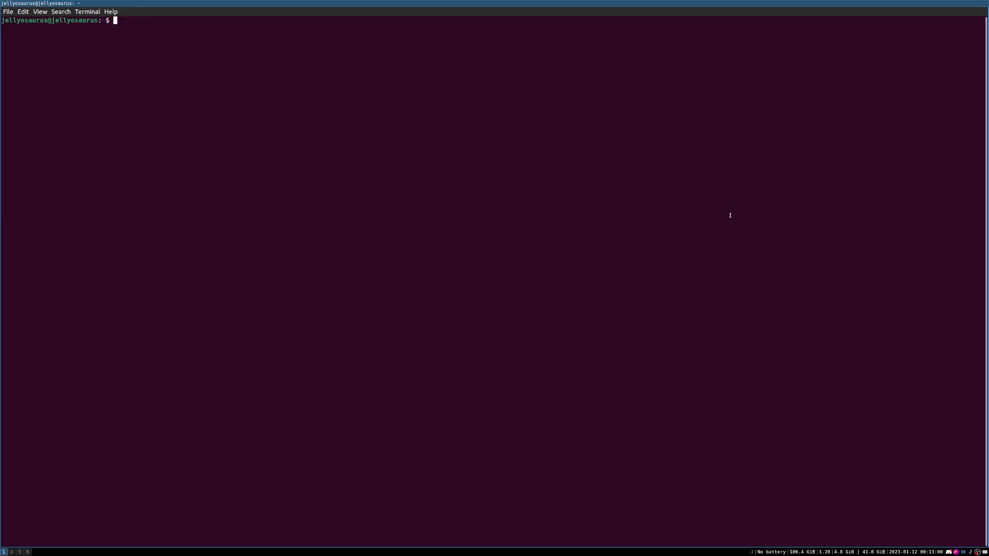
{"action": "key", "text": "super+f"}
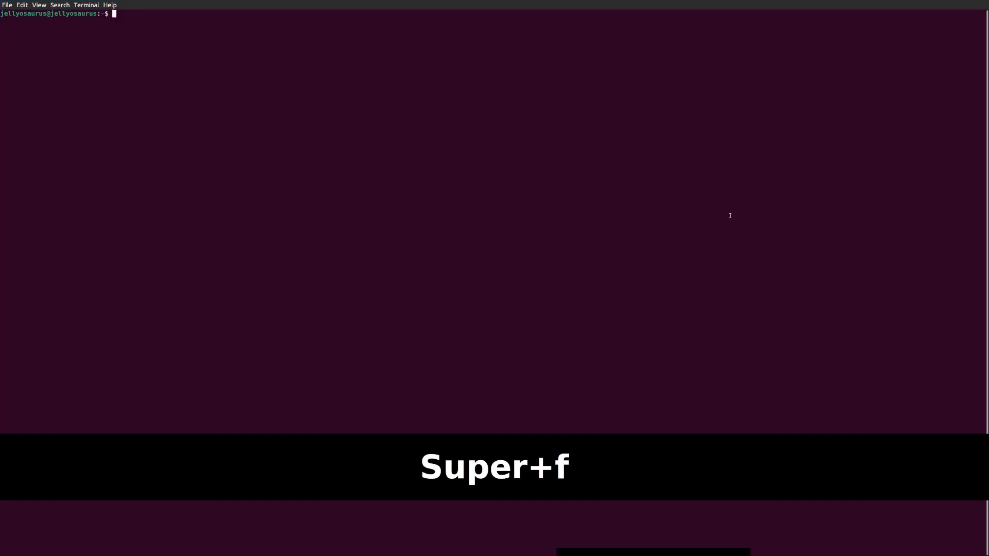
{"action": "key", "text": "super+f"}
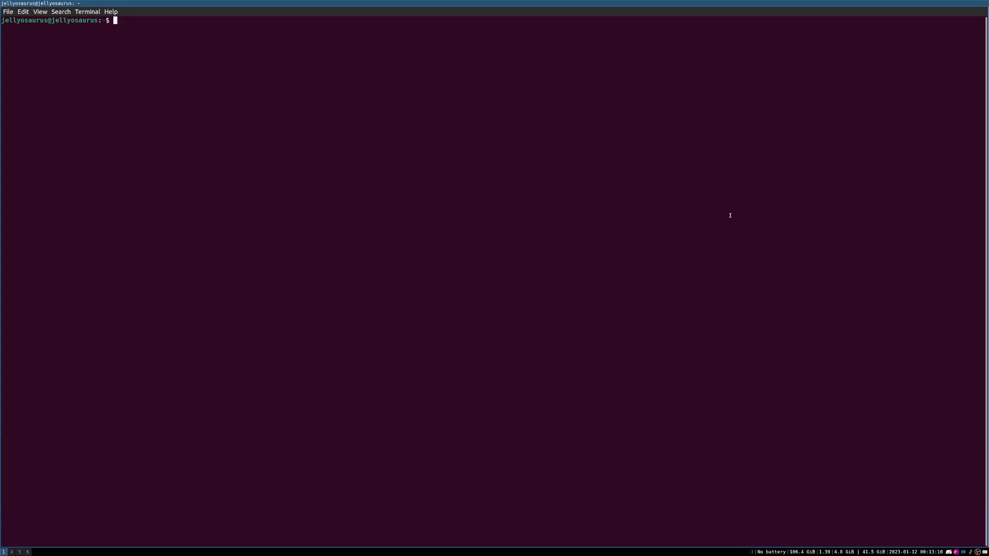
Step: Stack extra terminals vertically, close them back to one, then tile a new terminal to its right
{"action": "key", "text": "super+v"}
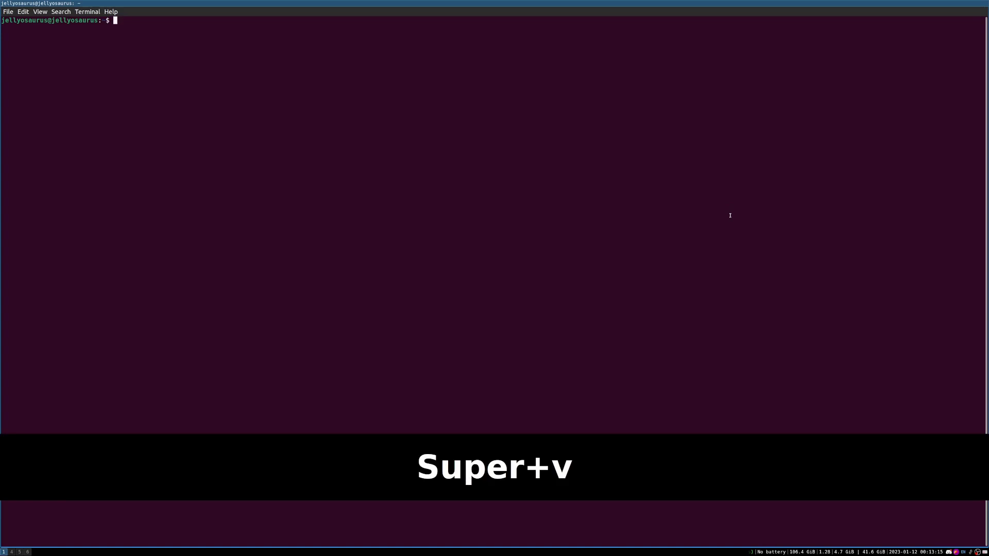
{"action": "key", "text": "super+Return"}
{"action": "key", "text": "super+Return"}
{"action": "key", "text": "super+Return"}
{"action": "key", "text": "super+Return"}
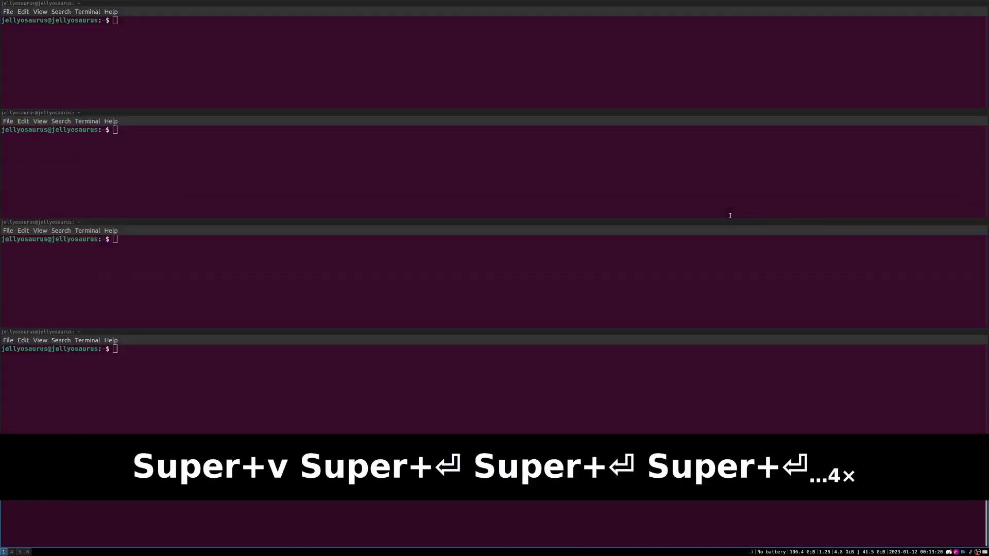
{"action": "key", "text": "super+q"}
{"action": "key", "text": "super+q"}
{"action": "key", "text": "super+q"}
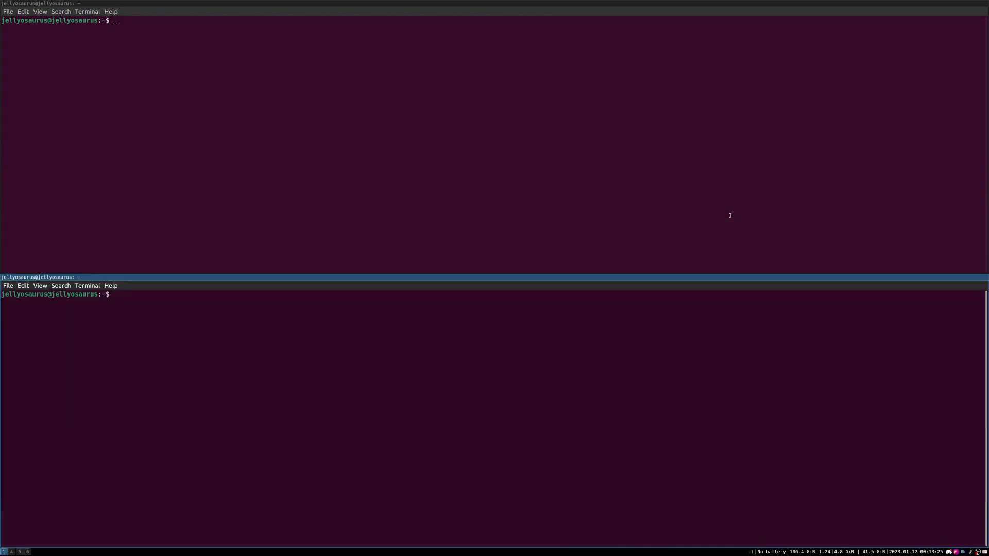
{"action": "key", "text": "super+q"}
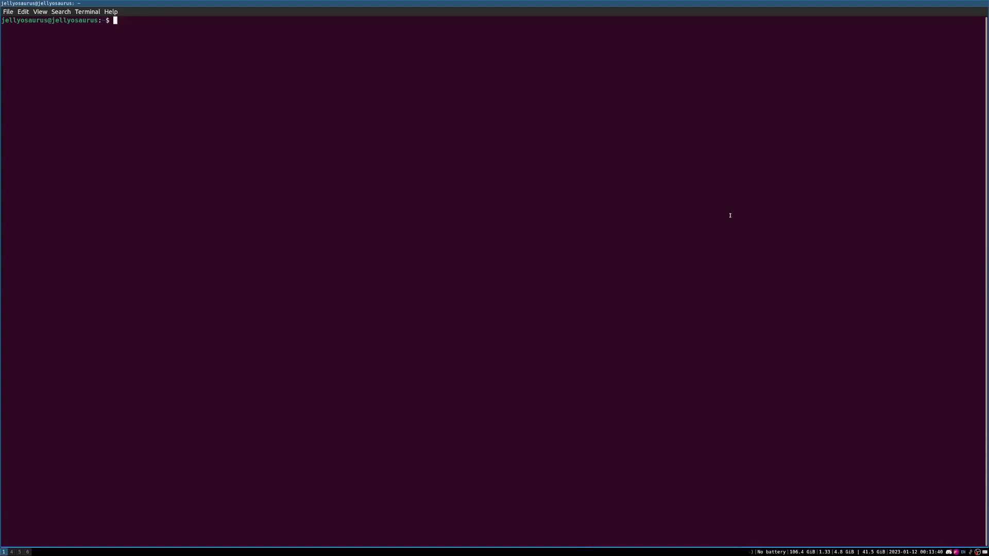
{"action": "key", "text": "super+h"}
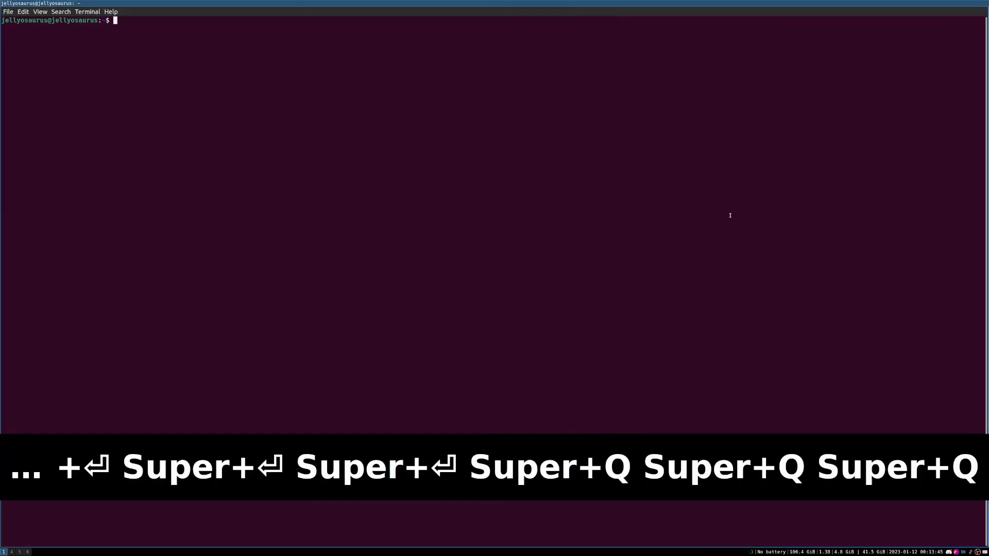
{"action": "key", "text": "super+Return"}
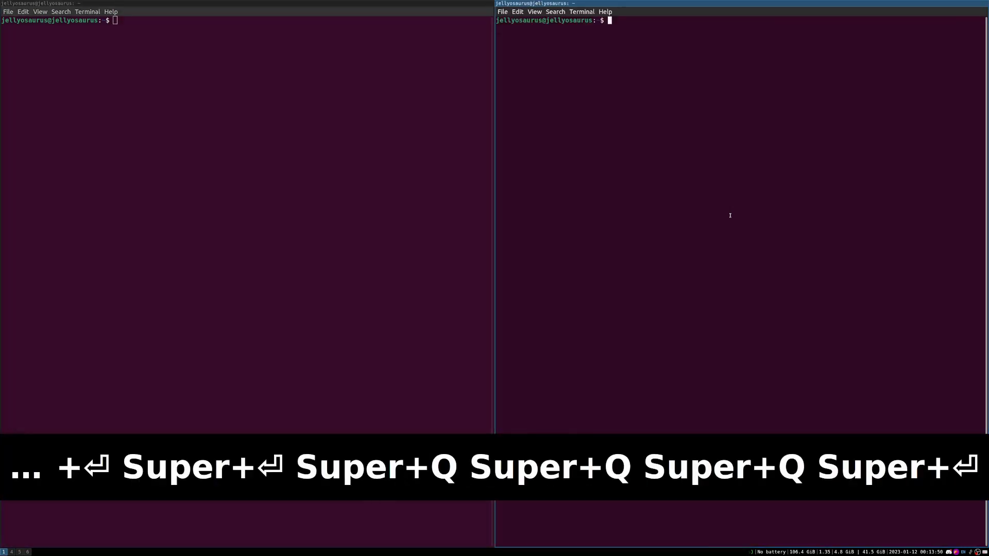
Step: Resize the split so the left terminal takes about three fifths of the screen width
{"action": "key", "text": "super+r"}
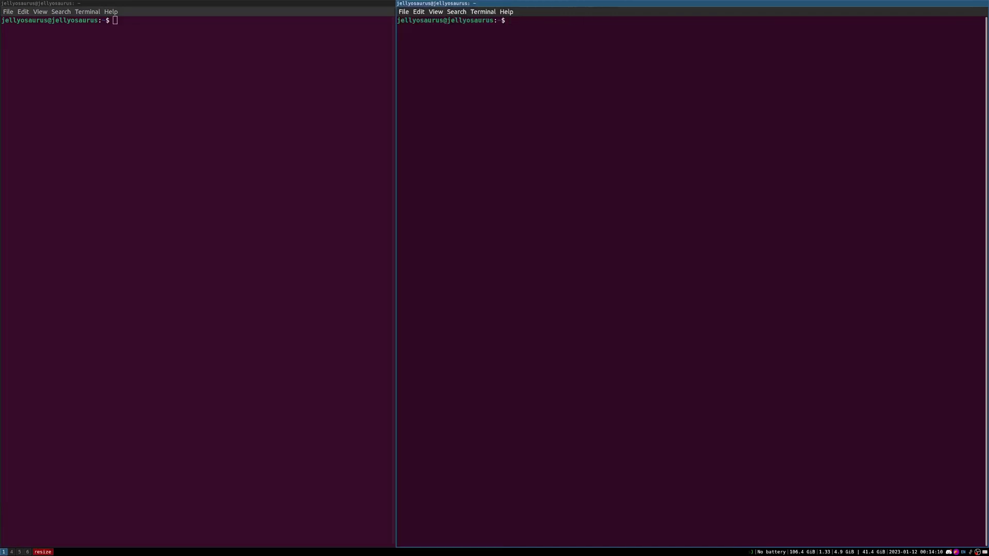
{"action": "key", "text": "Right"}
{"action": "key", "text": "Right"}
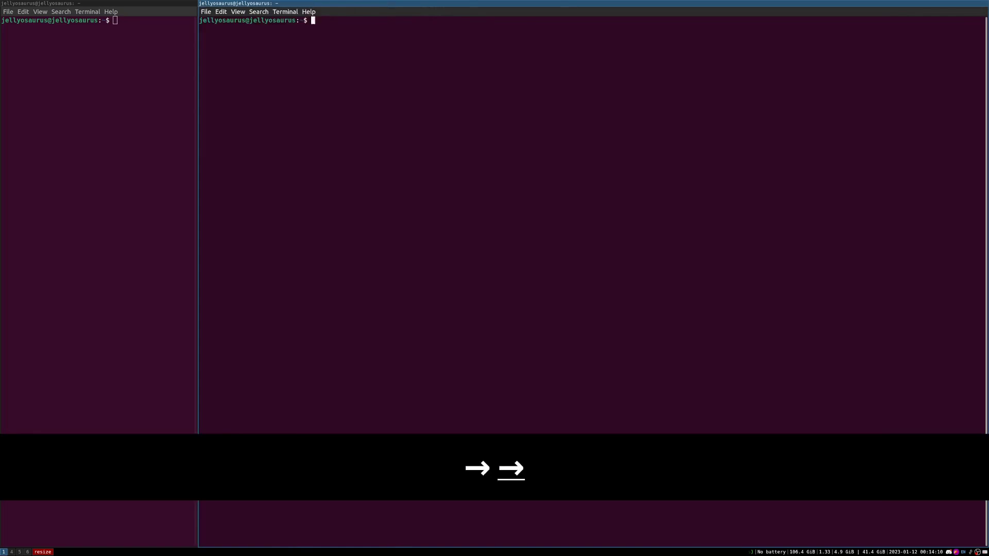
{"action": "key", "text": "Left"}
{"action": "key", "text": "Left"}
{"action": "key", "text": "Left"}
{"action": "key", "text": "Left"}
{"action": "key", "text": "Left"}
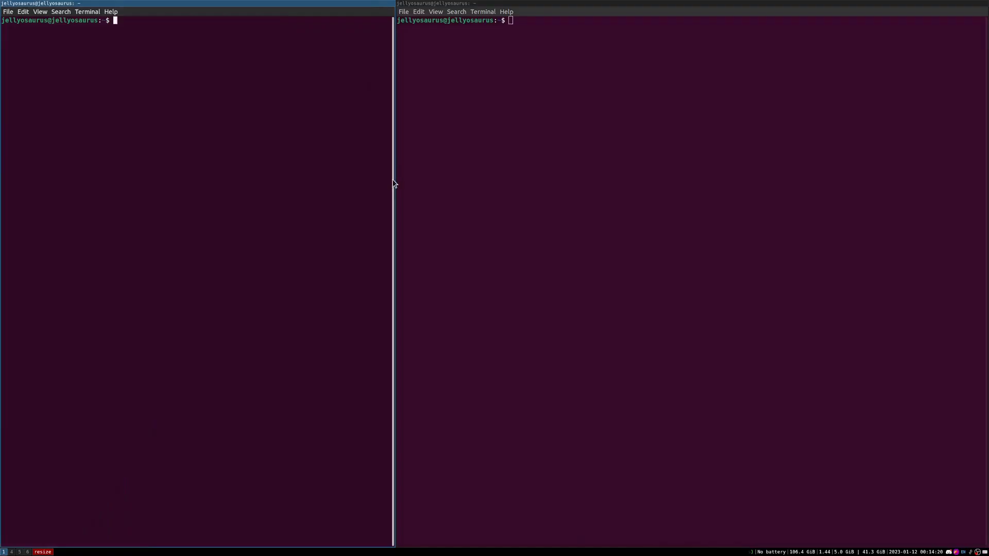
{"action": "left_click_drag", "start_coordinate": [393, 184], "coordinate": [862, 246]}
{"action": "left_click_drag", "start_coordinate": [859, 242], "coordinate": [621, 245]}
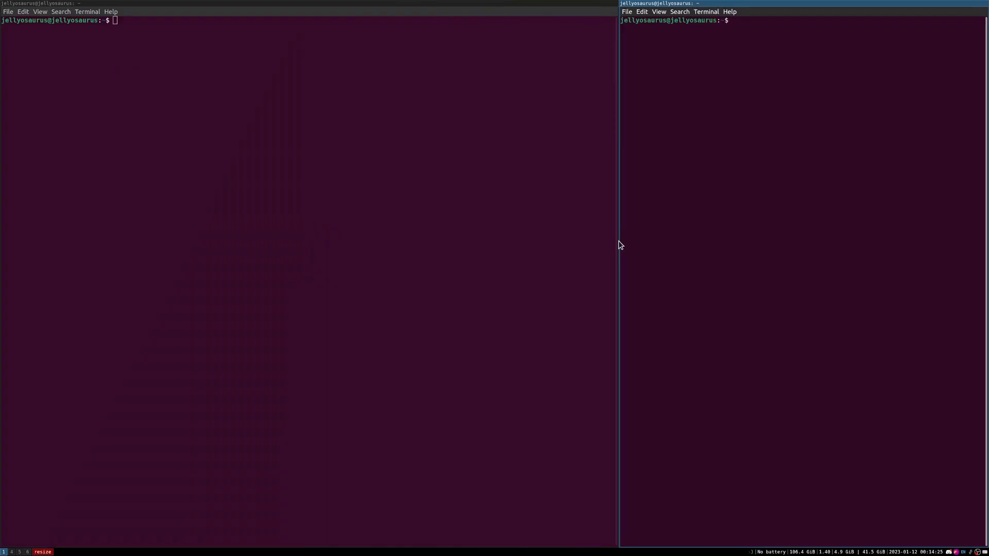
Step: Exit resize mode and launch firefox from dmenu
{"action": "key", "text": "Escape"}
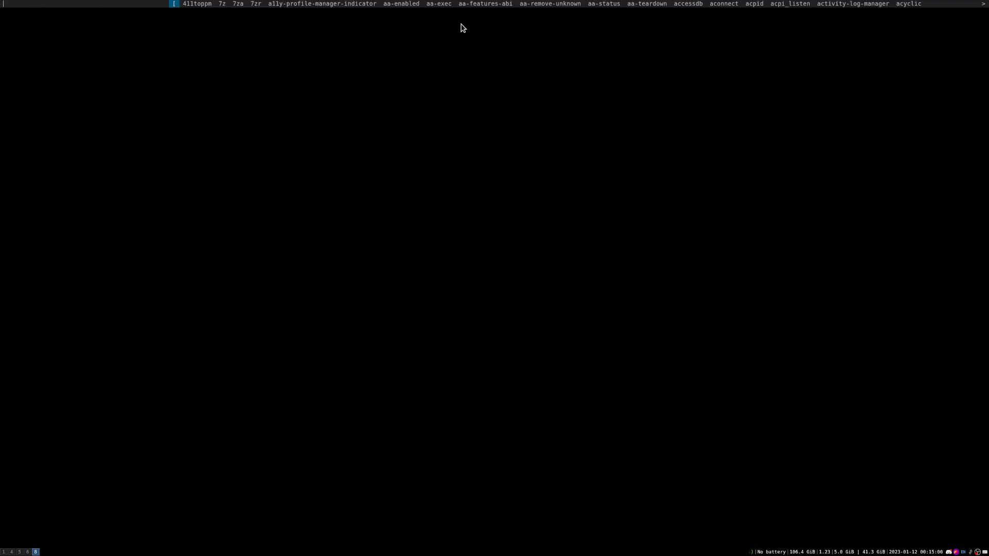
{"action": "type", "text": "firefox"}
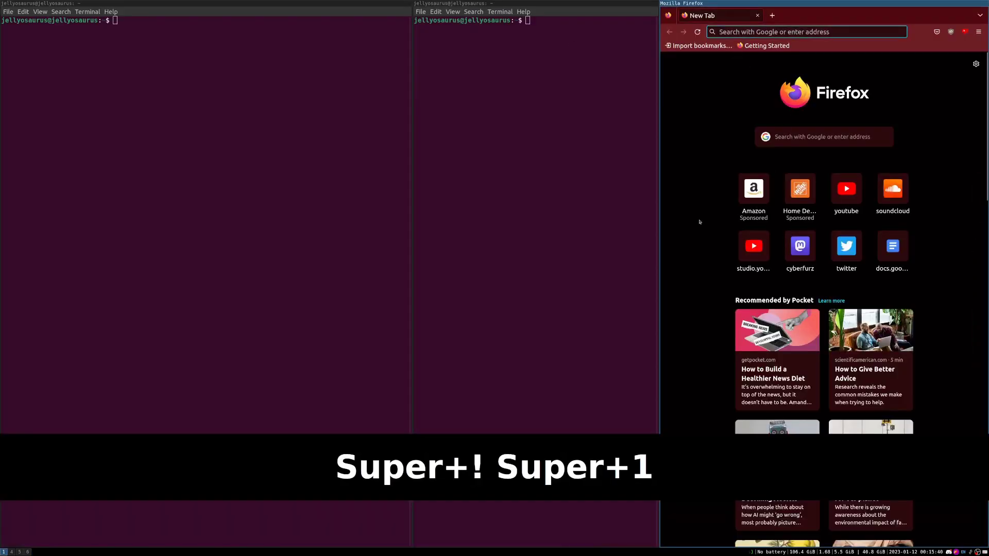
Step: Put the windows in tabbed layout, cycle through the tabs, then return to split layout
{"action": "left_click", "coordinate": [700, 220]}
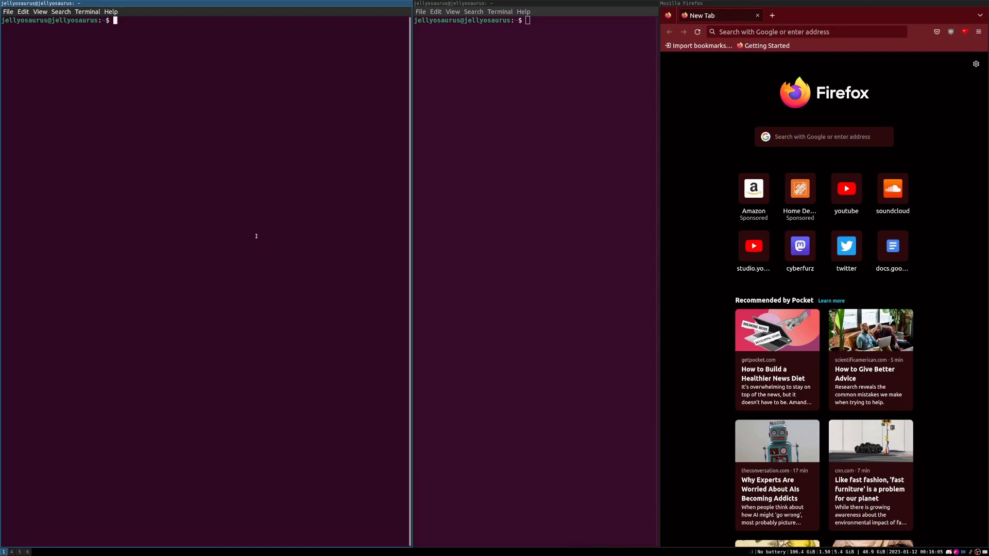
{"action": "key", "text": "super+w"}
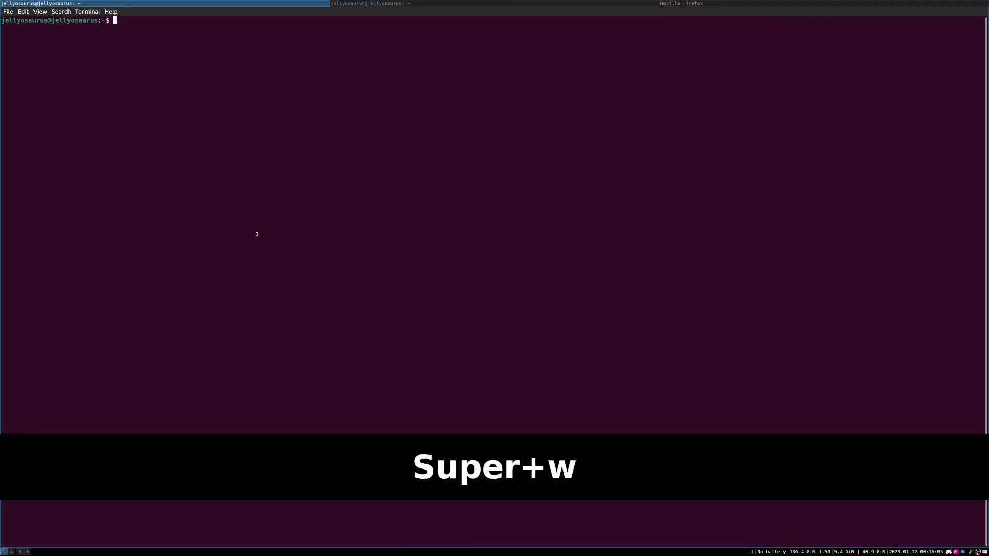
{"action": "scroll", "coordinate": [412, 5], "scroll_direction": "down", "scroll_amount": 2}
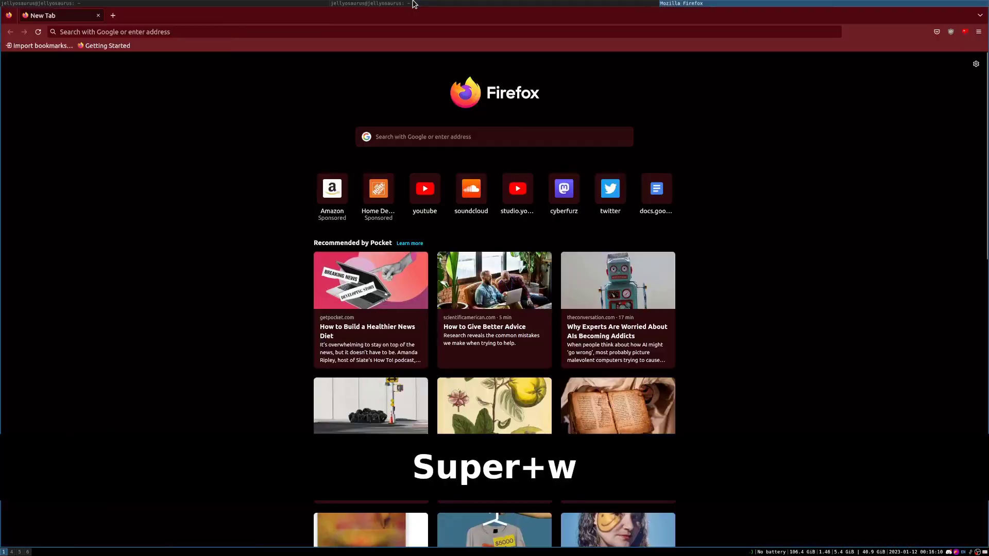
{"action": "scroll", "coordinate": [415, 4], "scroll_direction": "up", "scroll_amount": 2}
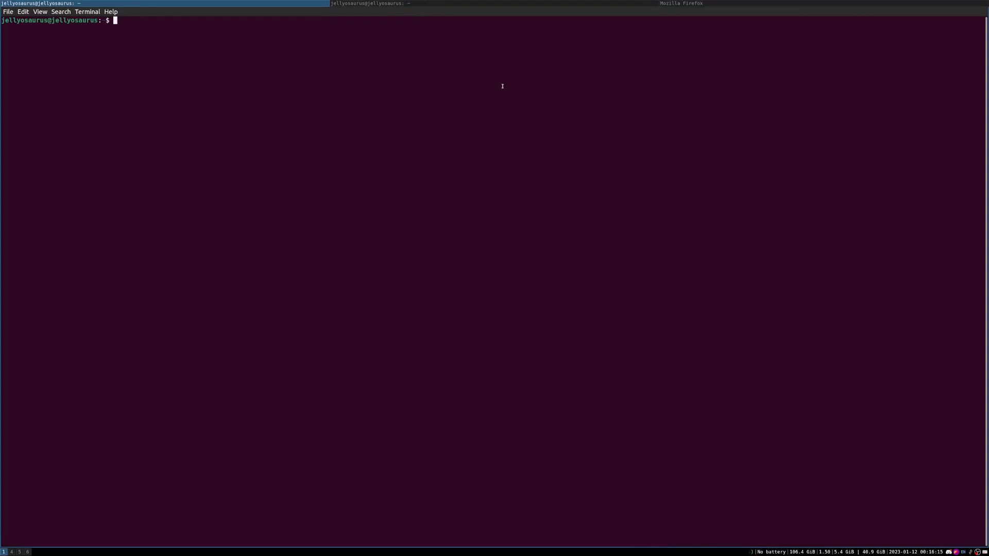
{"action": "key", "text": "super+e"}
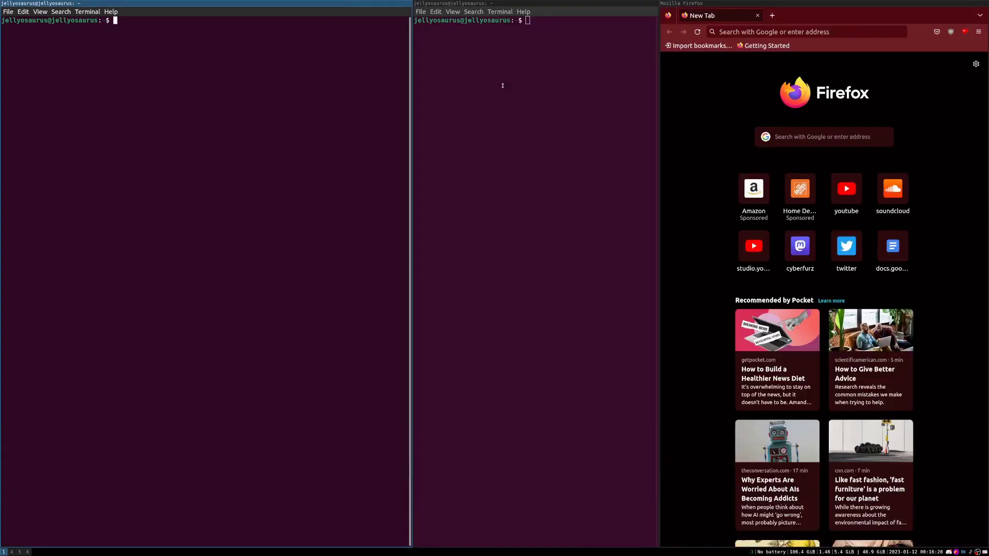
Step: Switch the windows to stacked layout and cycle focus through the stacked titles
{"action": "key", "text": "super+s"}
{"action": "scroll", "coordinate": [298, 4], "scroll_direction": "down", "scroll_amount": 1}
{"action": "scroll", "coordinate": [297, 4], "scroll_direction": "up", "scroll_amount": 1}
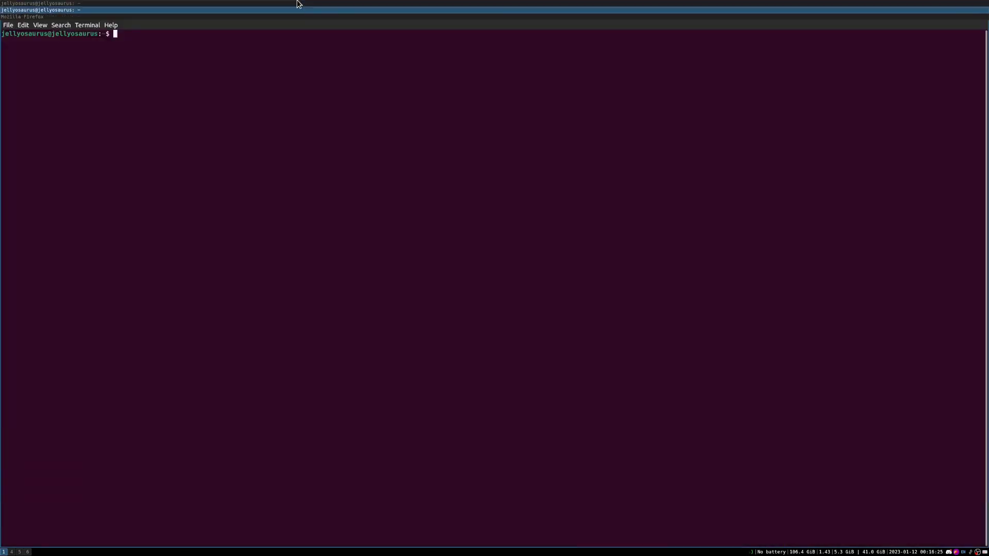
{"action": "scroll", "coordinate": [298, 4], "scroll_direction": "down", "scroll_amount": 1}
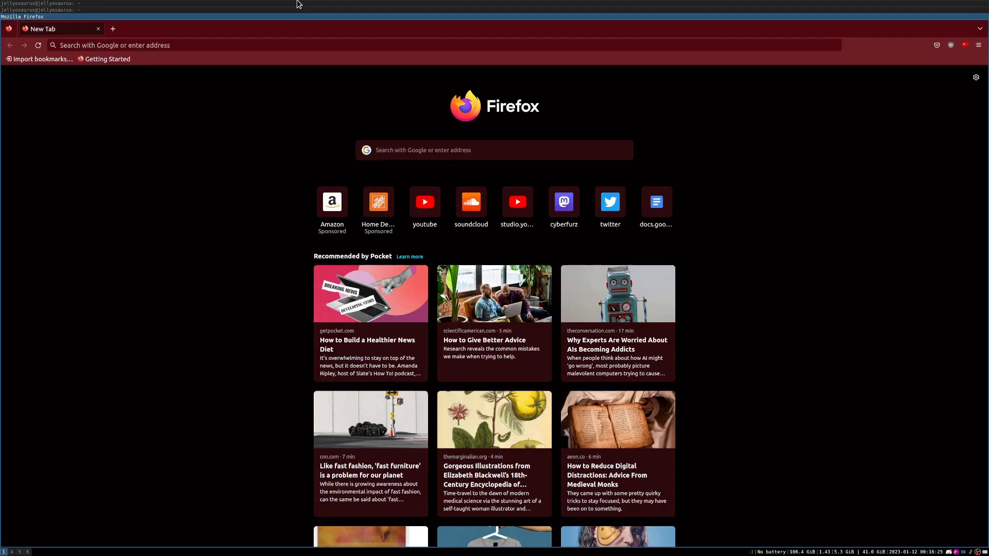
{"action": "scroll", "coordinate": [297, 4], "scroll_direction": "up", "scroll_amount": 1}
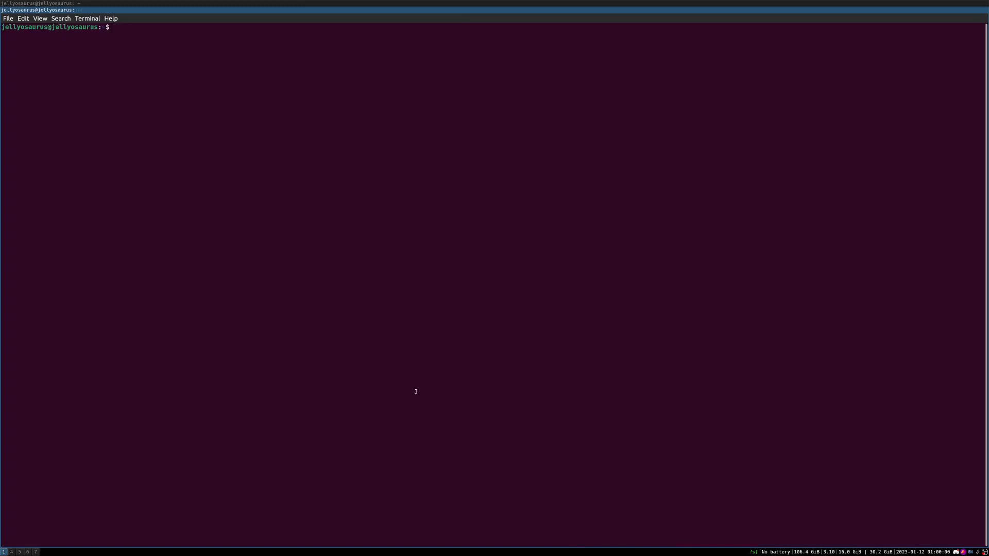
Step: Show the i3 exit confirmation bar with Super+Shift+e
{"action": "key", "text": "super+shift+e"}
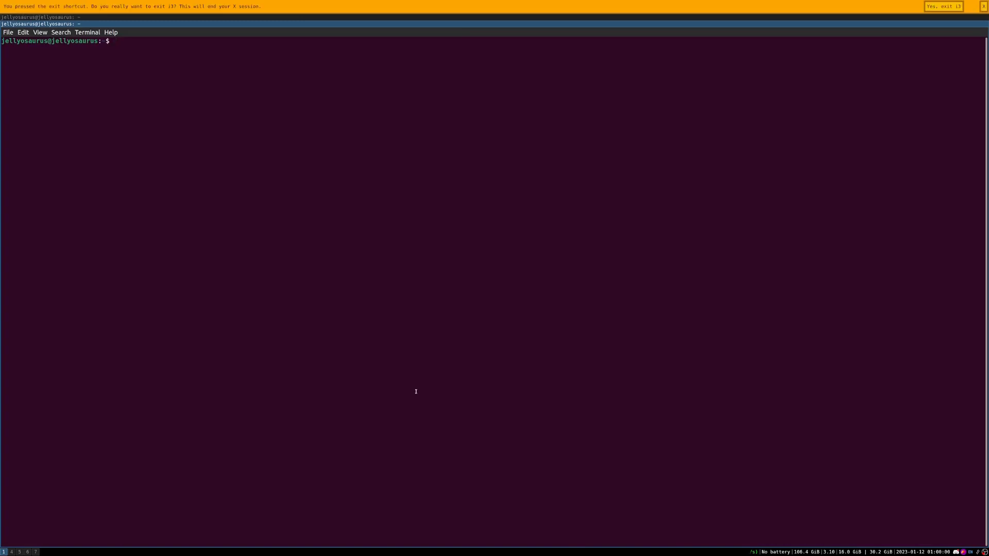